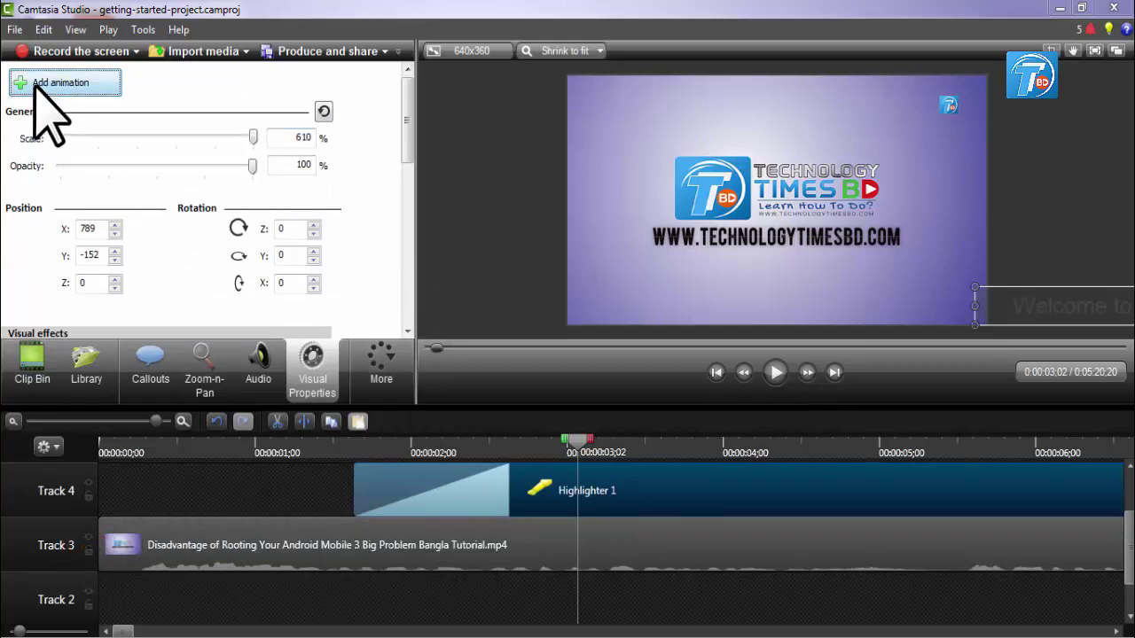
Step: Animate the welcome text callout from X 766, past the frame's right edge, to X -771, past its left edge
drag(1059, 304, 999, 307)
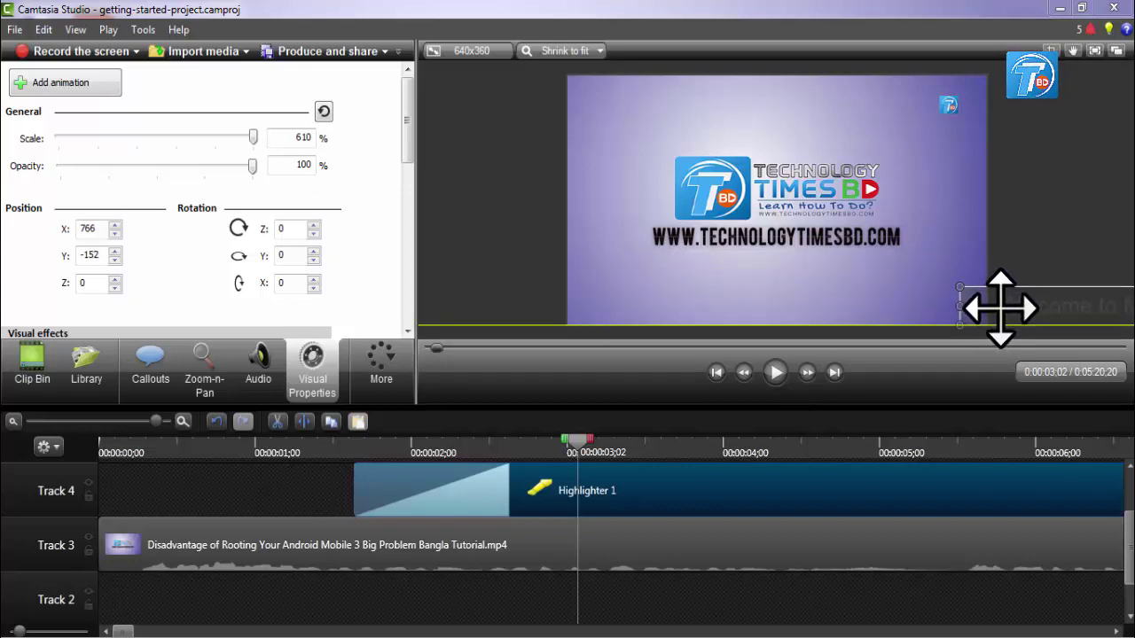
click(383, 359)
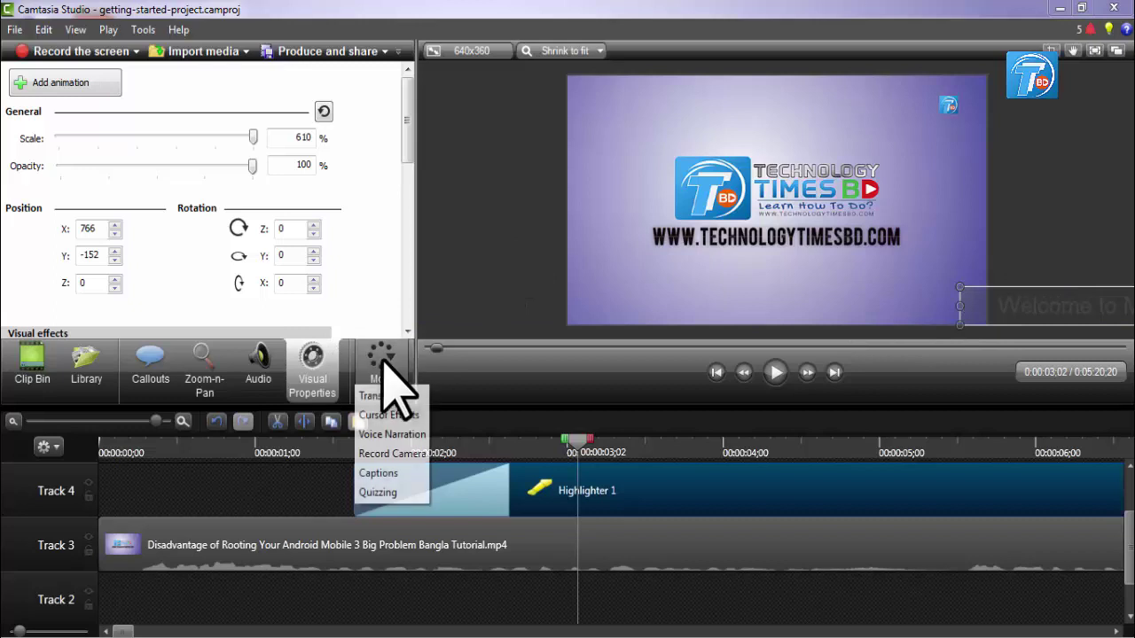
click(301, 378)
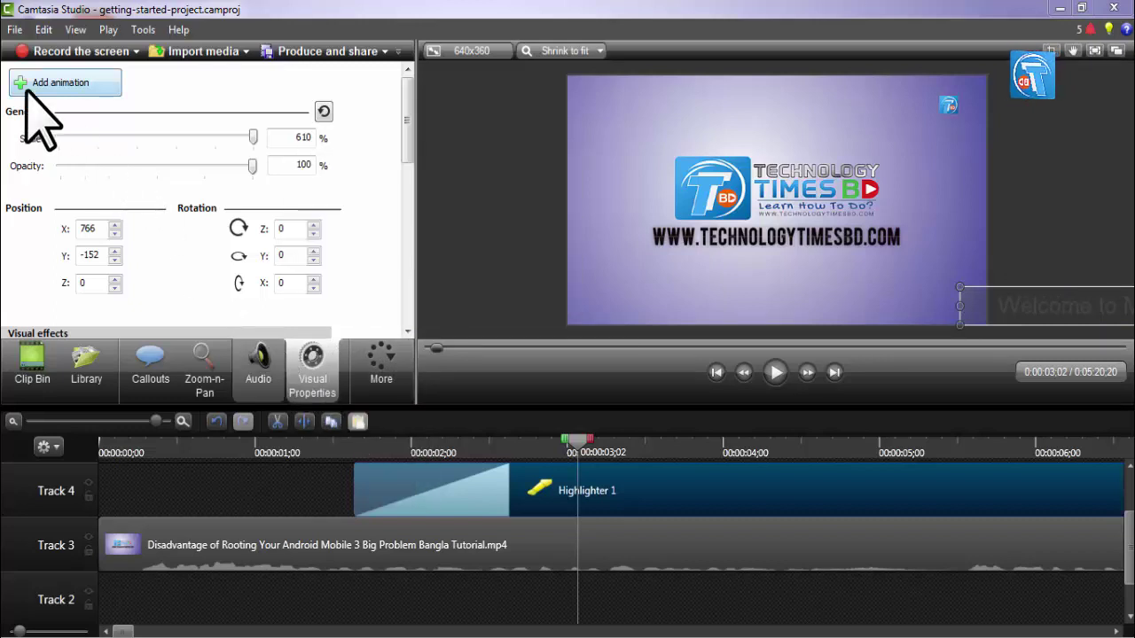
click(83, 82)
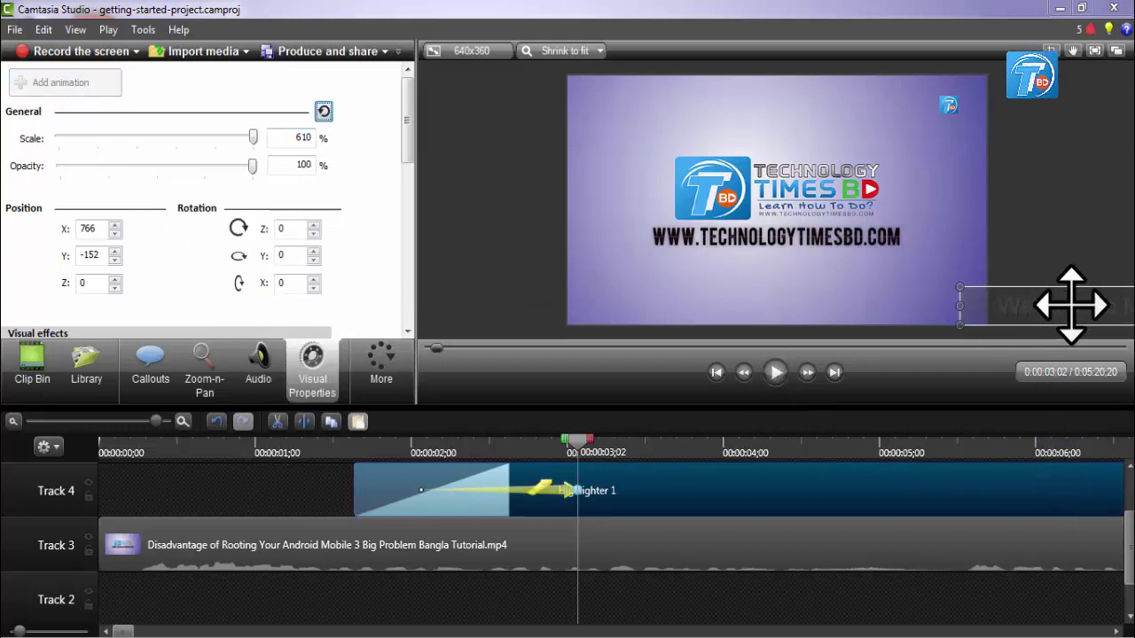
drag(1071, 304, 62, 306)
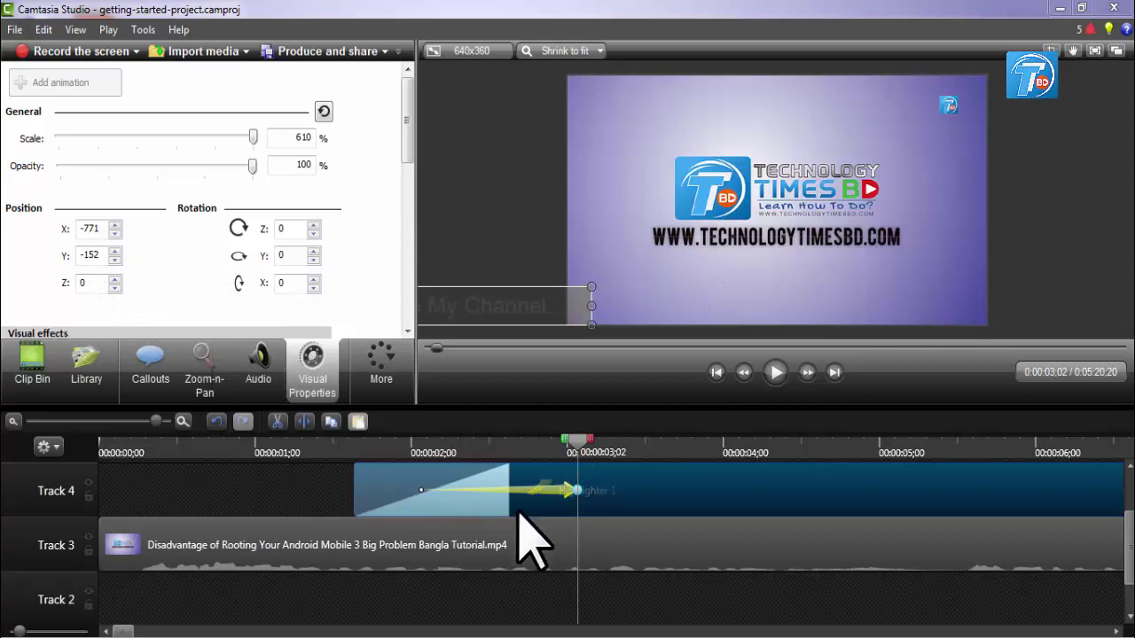
Step: Extend the text callout on Track 4 so that it ends at about 2:45 on the timeline
drag(582, 441, 510, 443)
click(355, 441)
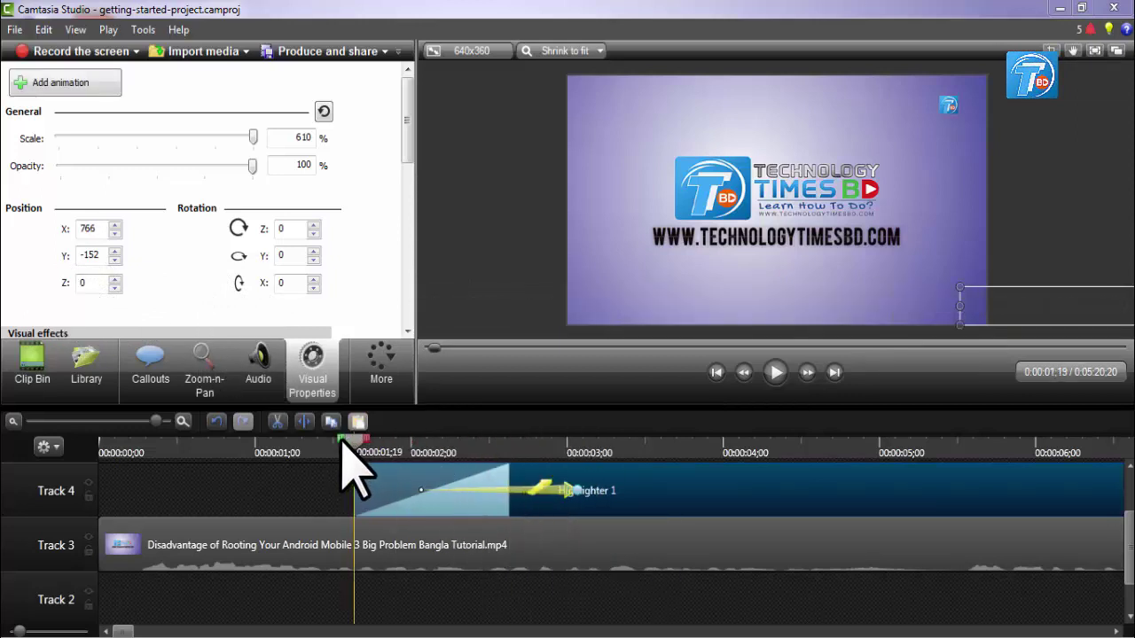
click(27, 364)
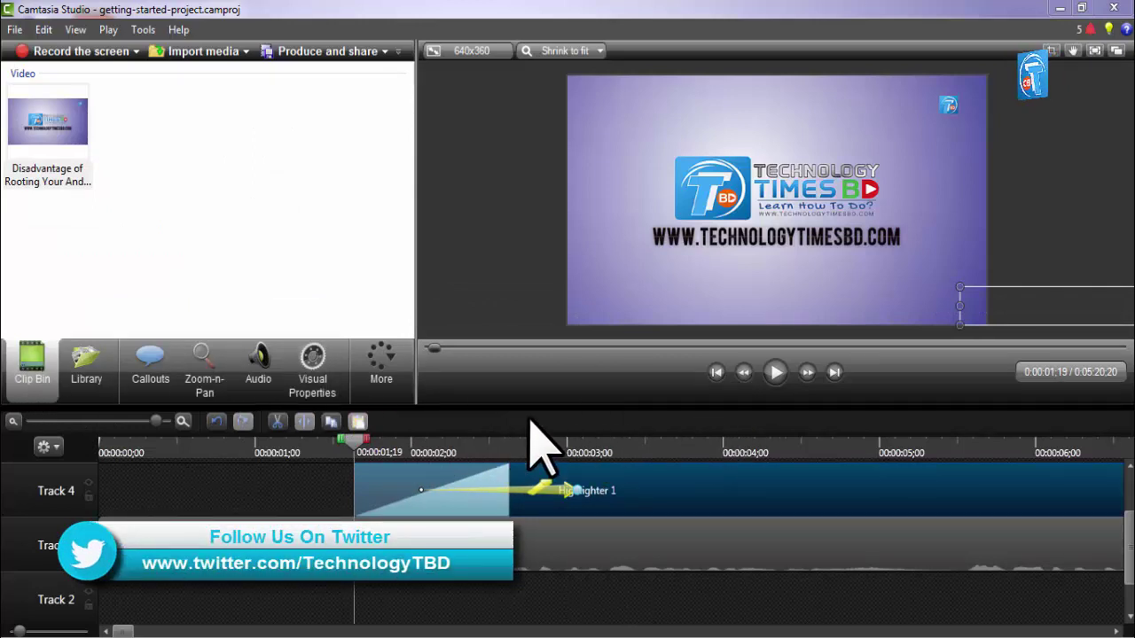
click(69, 422)
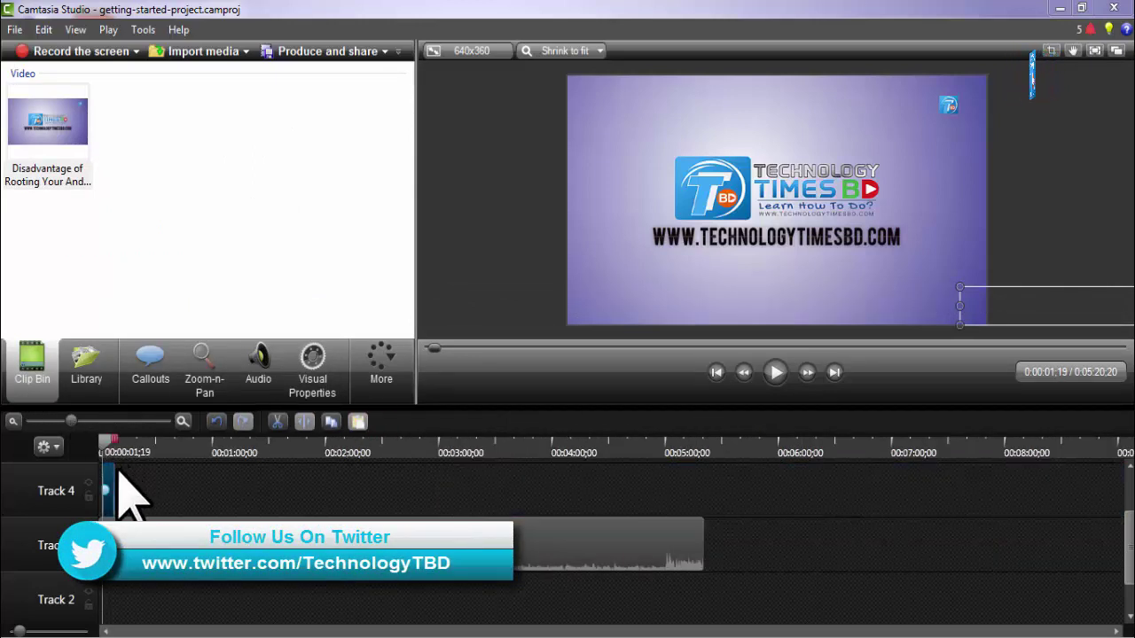
drag(103, 479, 410, 490)
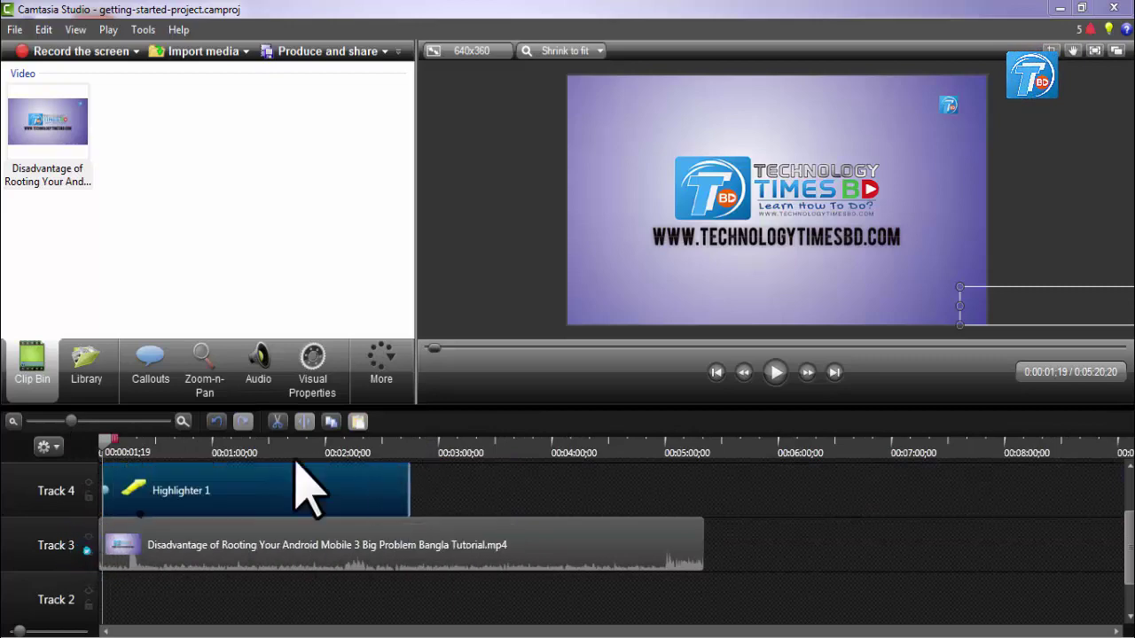
Step: Lengthen the callout's movement animation so that it ends at about 36 seconds
click(96, 421)
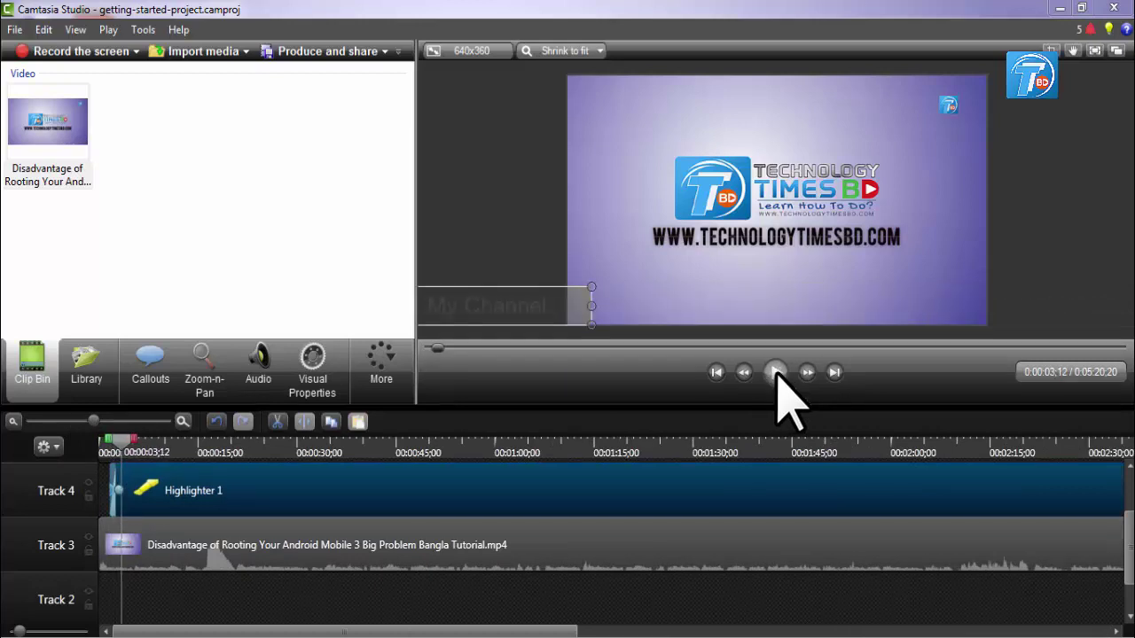
mouse_move(122, 491)
mouse_down()
mouse_move(539, 487)
mouse_move(157, 487)
mouse_move(476, 489)
mouse_move(184, 502)
mouse_move(608, 501)
mouse_move(174, 495)
mouse_move(593, 489)
mouse_move(187, 495)
mouse_move(563, 490)
mouse_up()
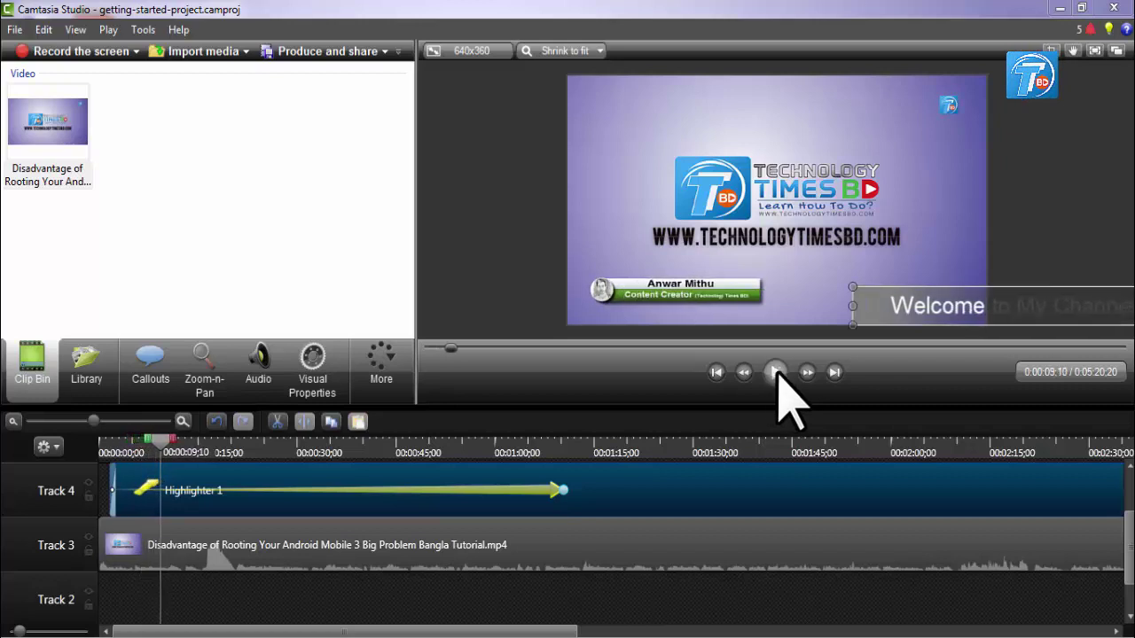
drag(562, 491, 336, 491)
Step: Silence the audio of the video clip on Track 3
right_click(343, 542)
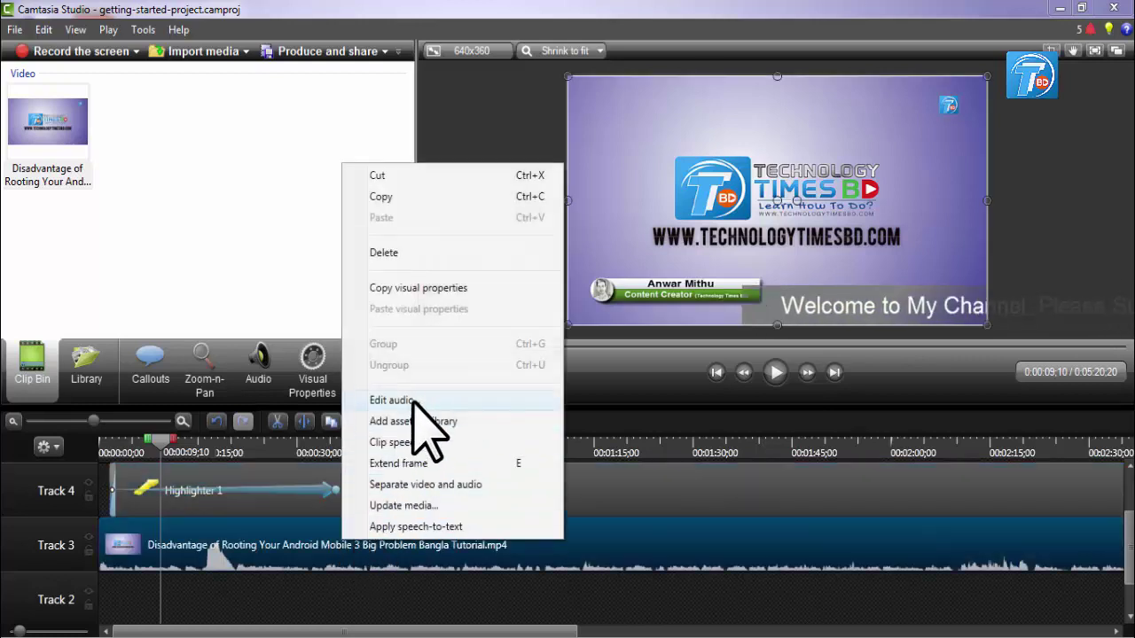
click(408, 401)
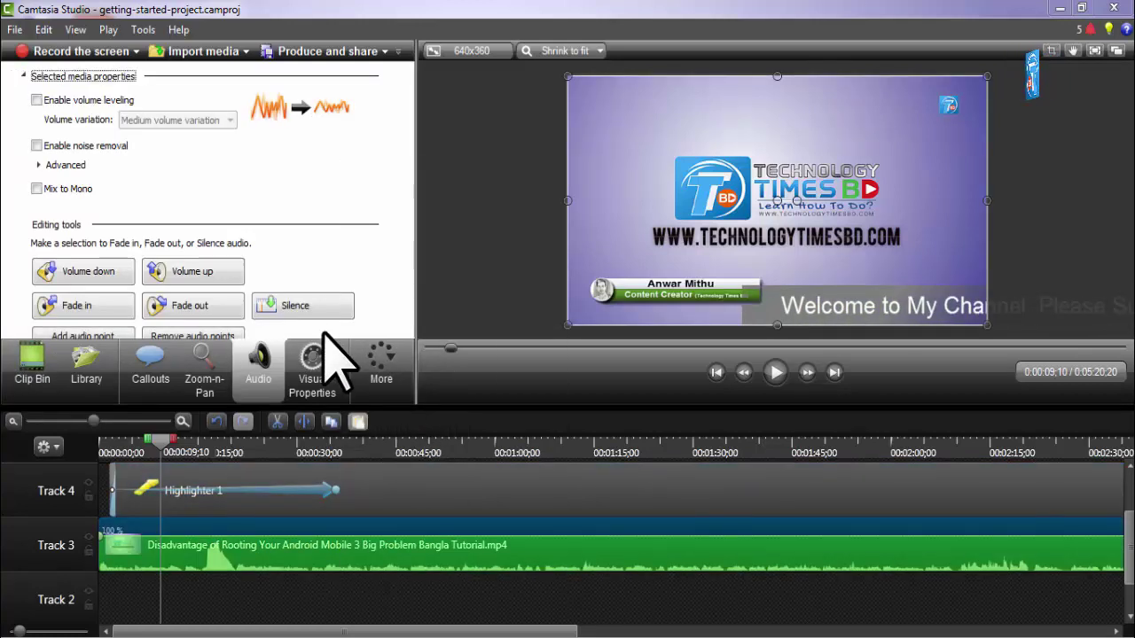
click(310, 306)
Step: Preview the scrolling text from near the start and shorten its animation to end at about 17 seconds
drag(157, 446, 106, 448)
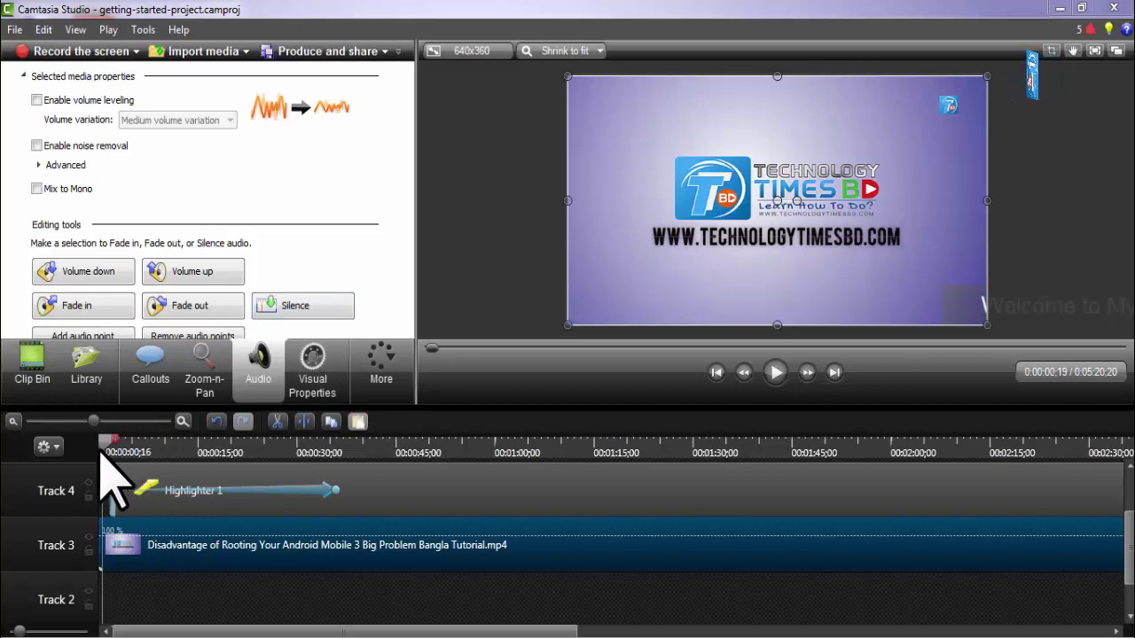
click(776, 373)
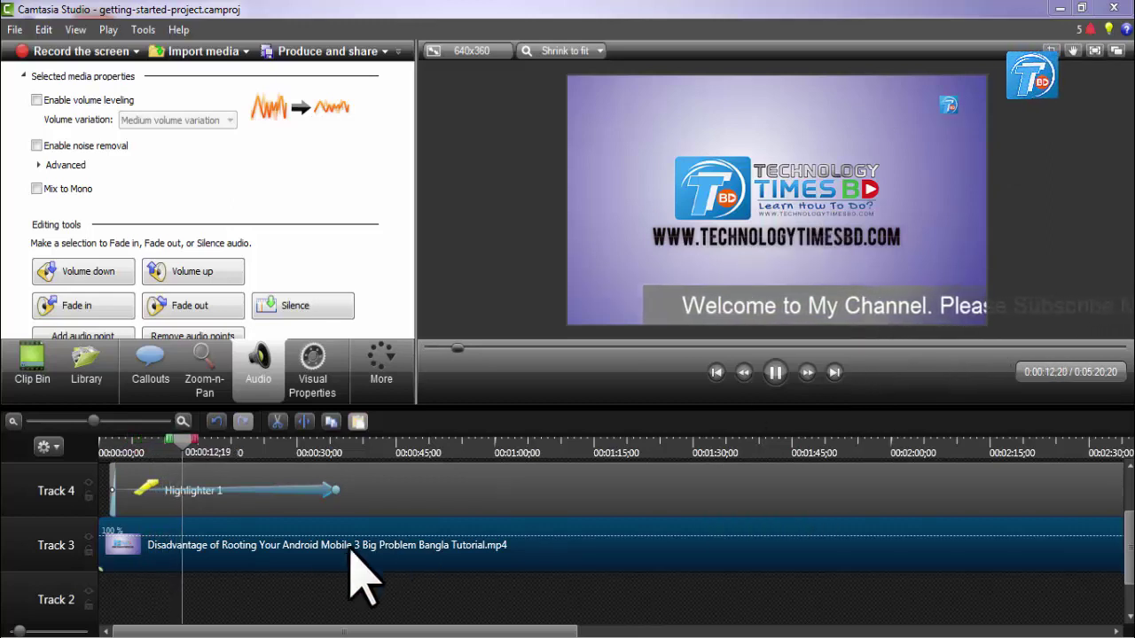
click(270, 504)
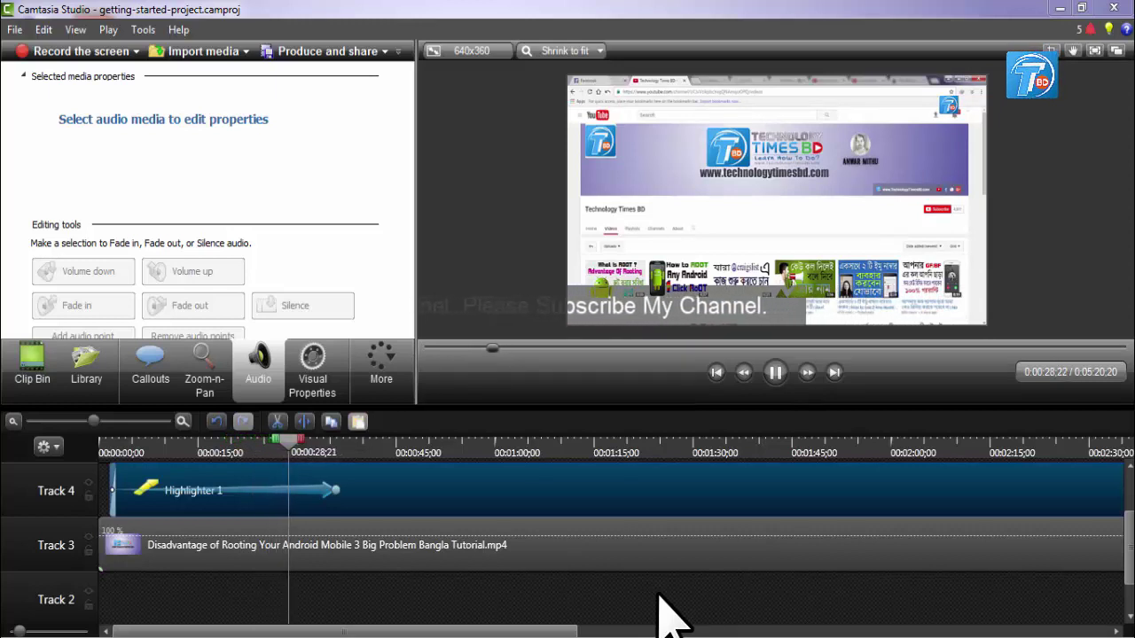
click(784, 372)
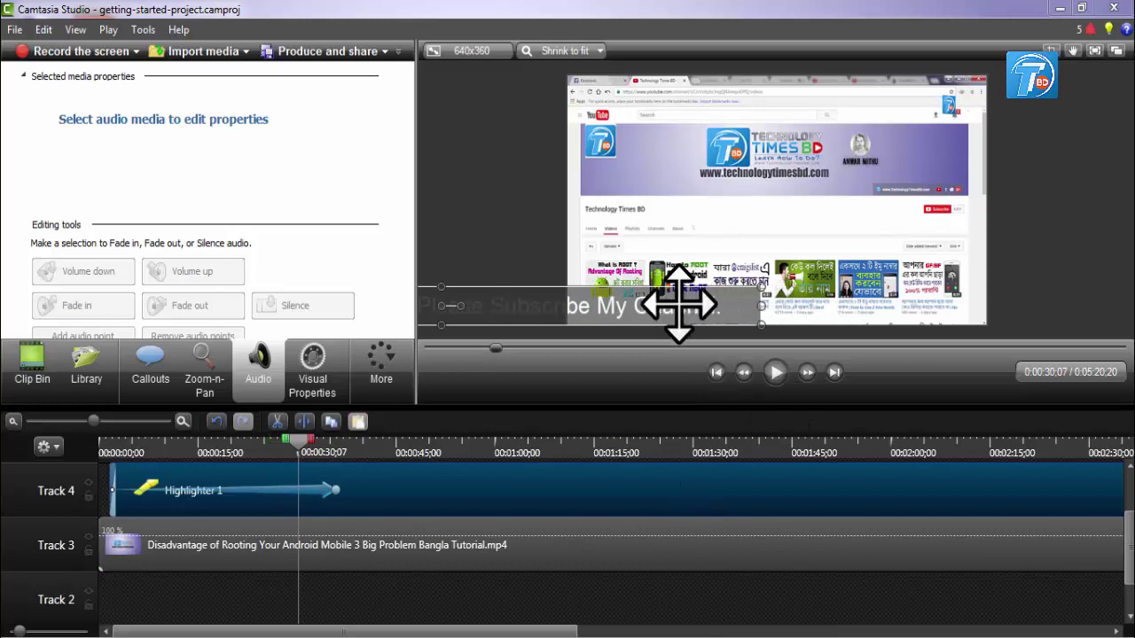
drag(332, 490, 249, 489)
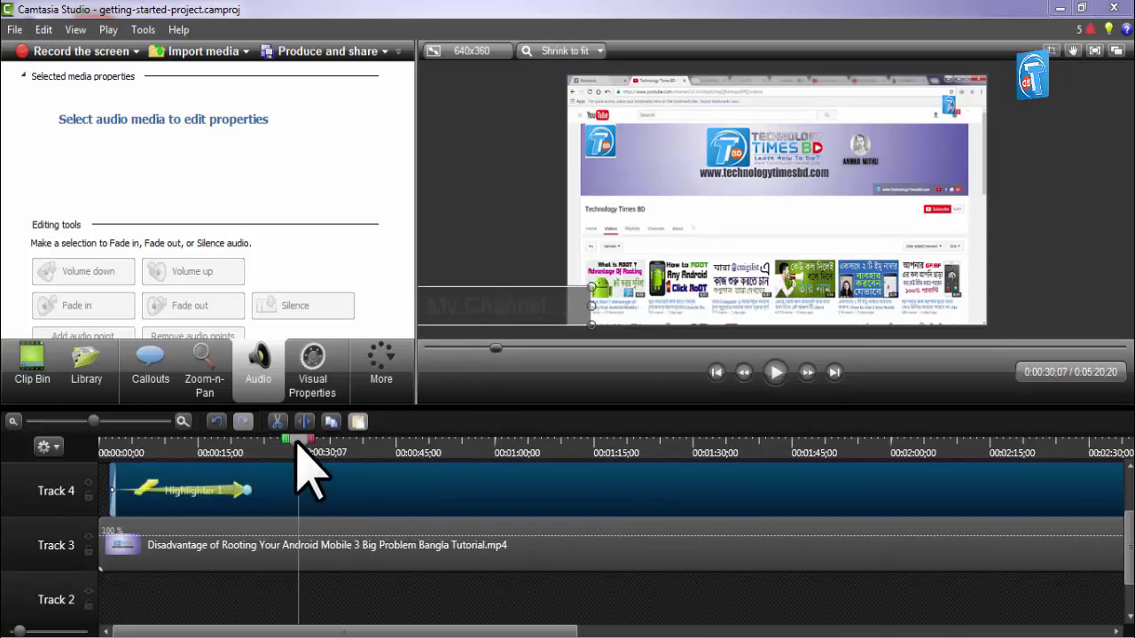
drag(299, 441, 111, 444)
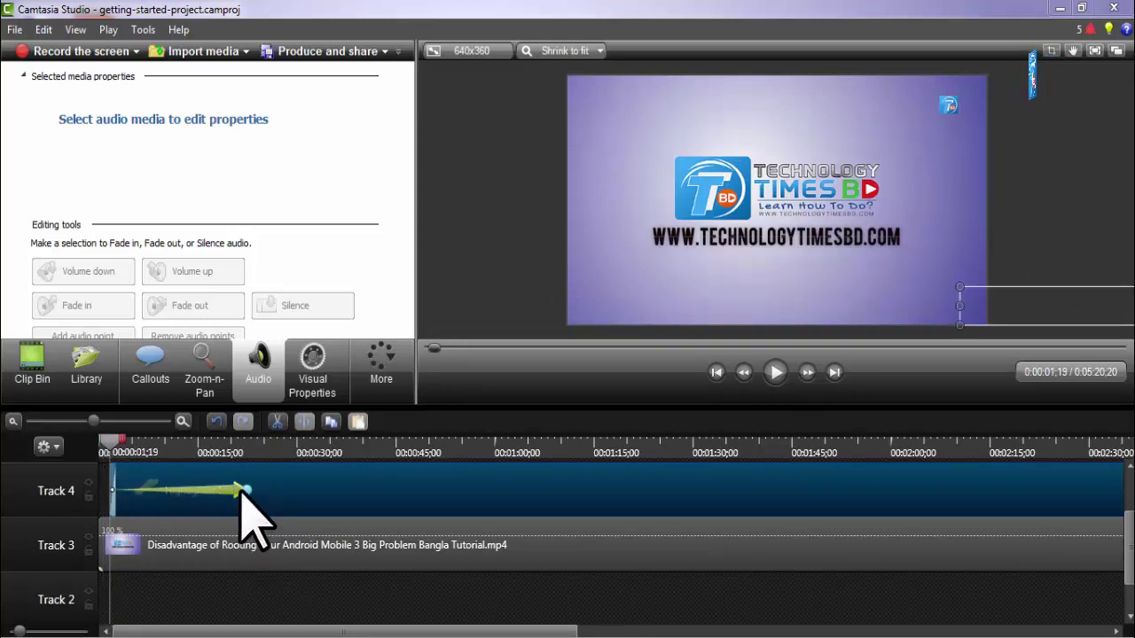
drag(242, 488, 200, 487)
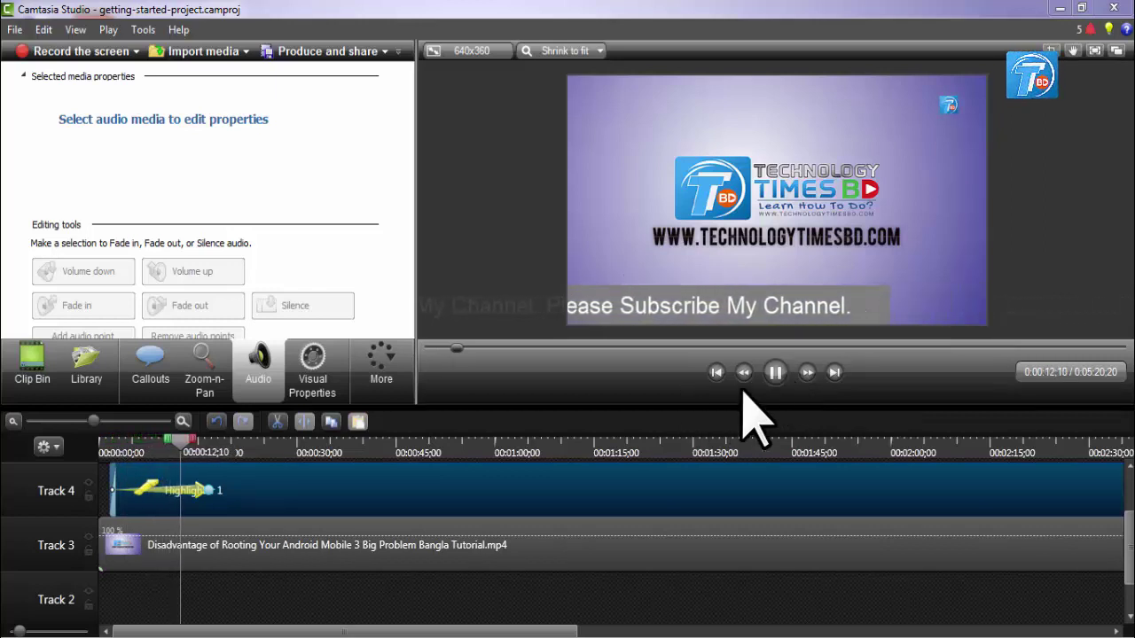
click(777, 372)
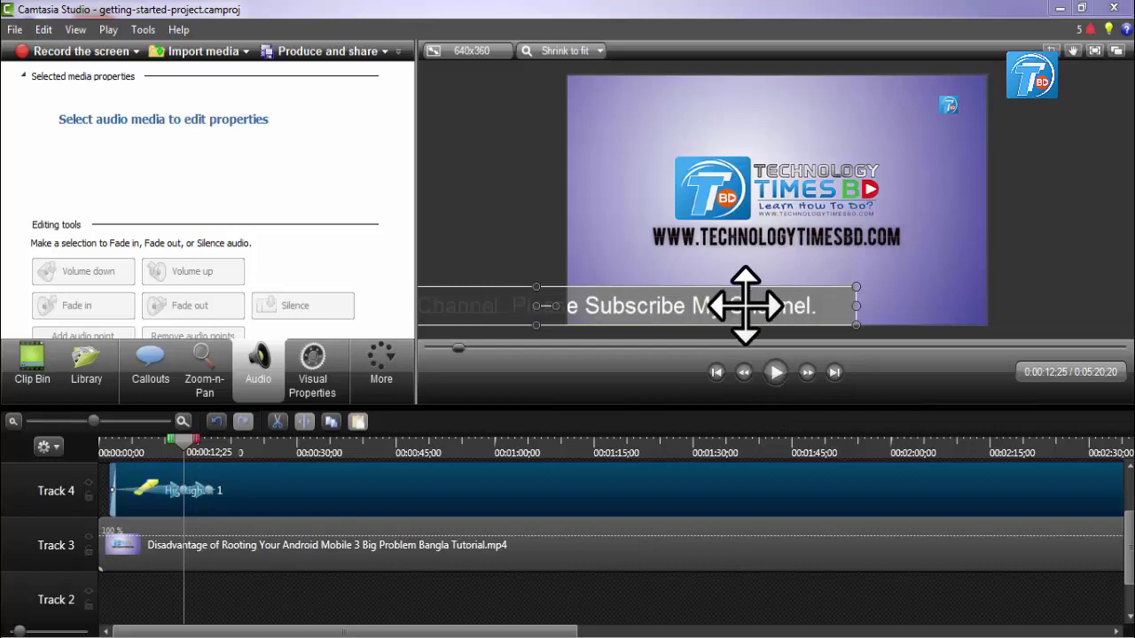
Step: Recolour the text callout's fill, trying dark pink, light pink and Green, Lighter 60% before choosing light blue
click(153, 357)
click(142, 188)
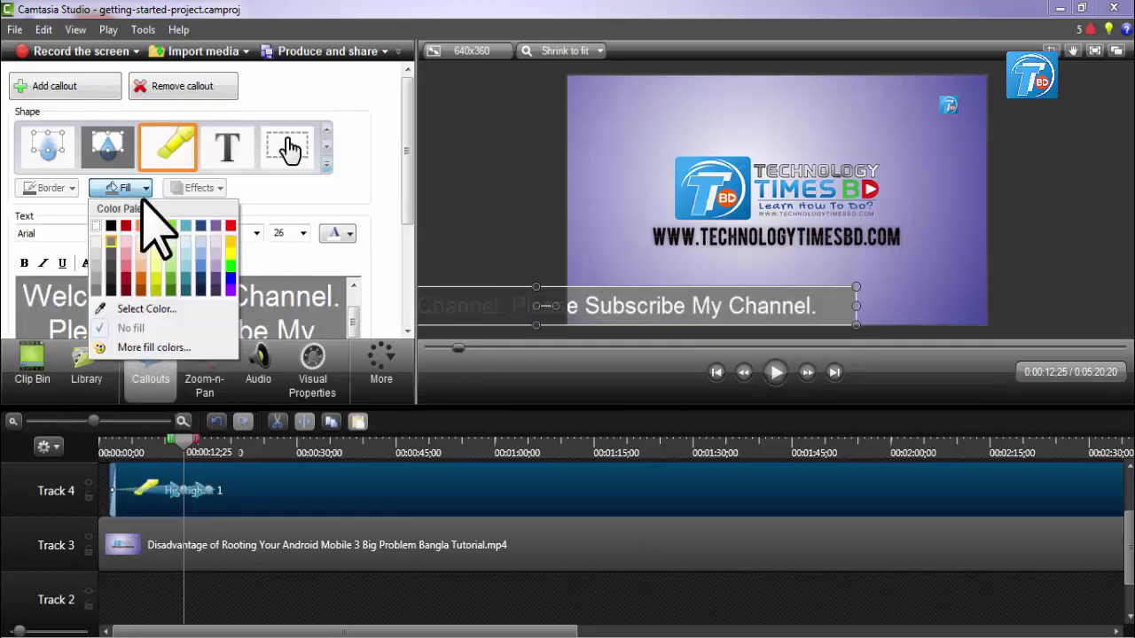
click(125, 266)
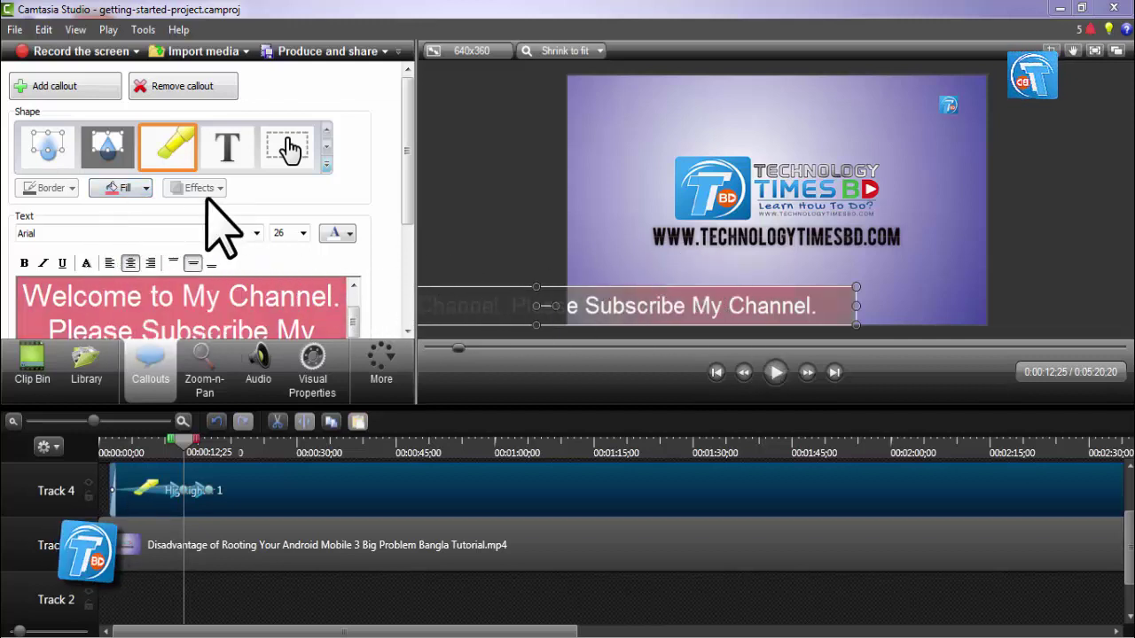
click(145, 188)
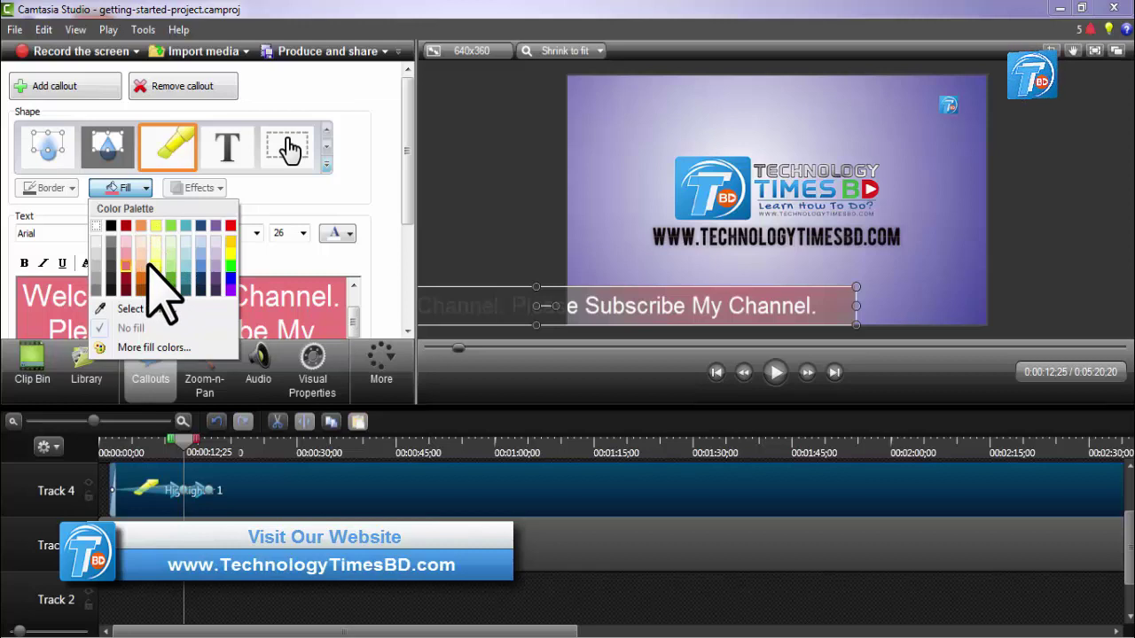
click(126, 252)
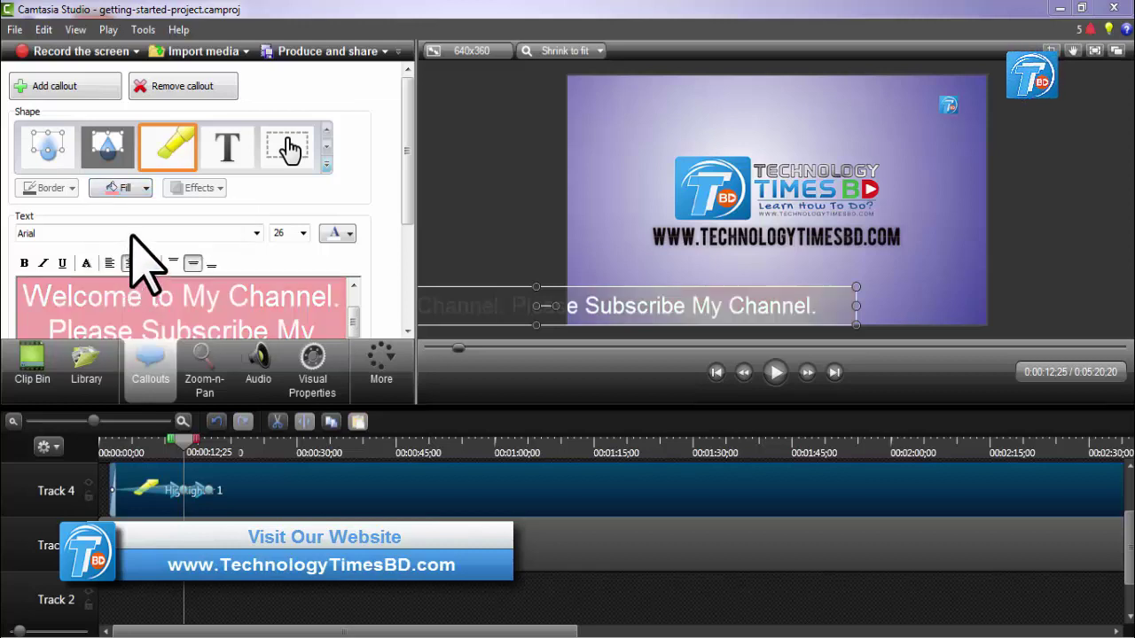
click(142, 188)
click(176, 255)
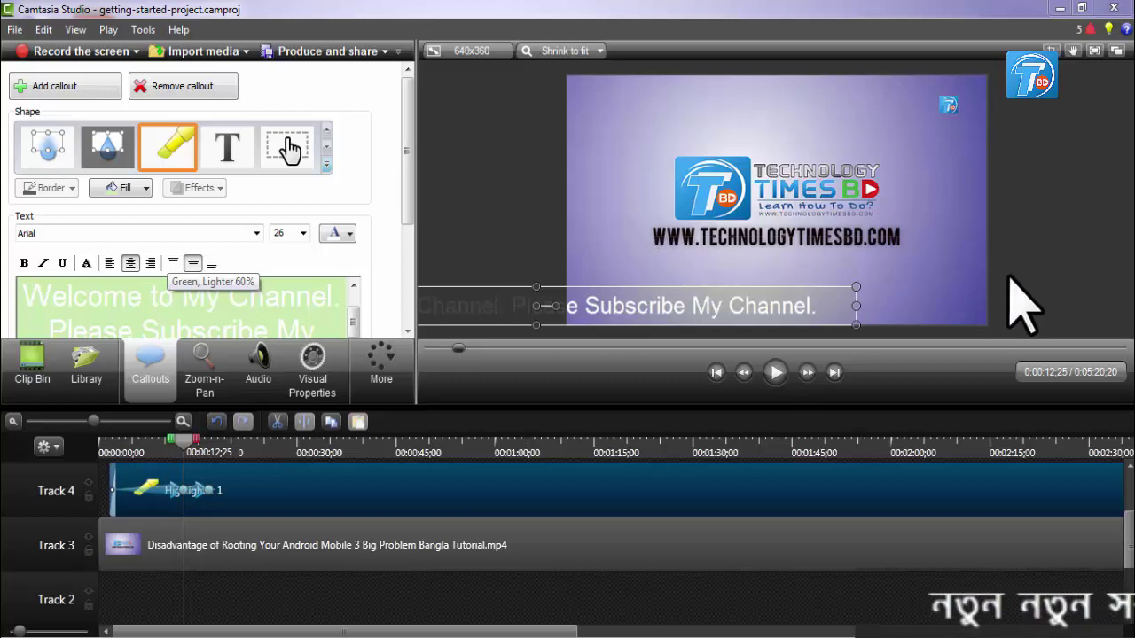
click(142, 188)
click(194, 241)
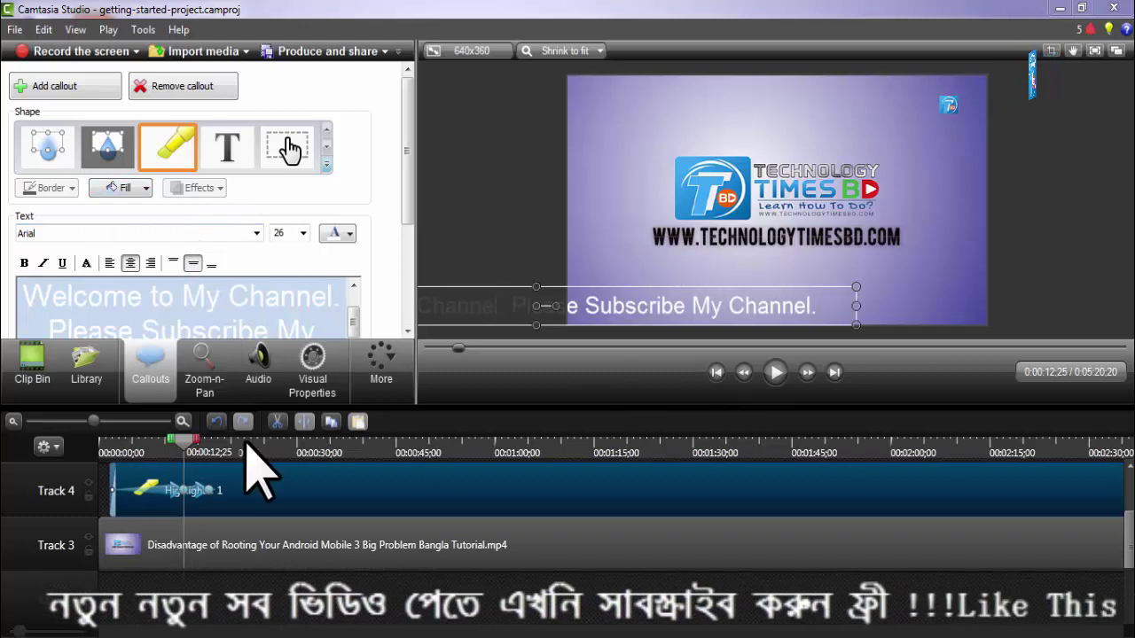
Step: Return the playhead to the start of the timeline and show the project's imported clips
drag(186, 439, 96, 471)
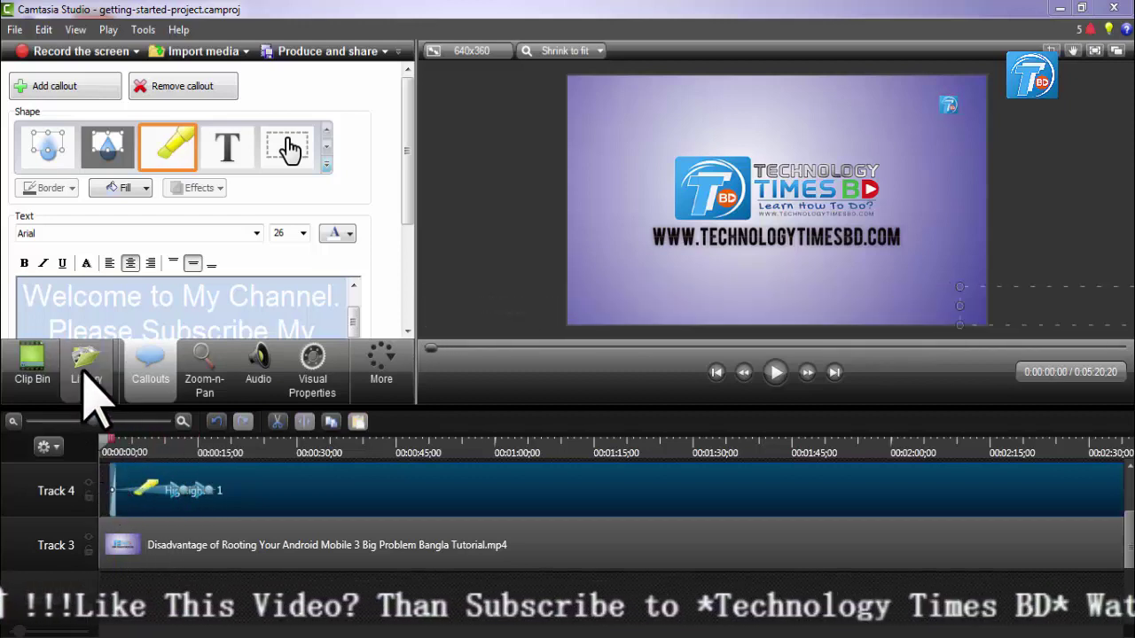
click(46, 380)
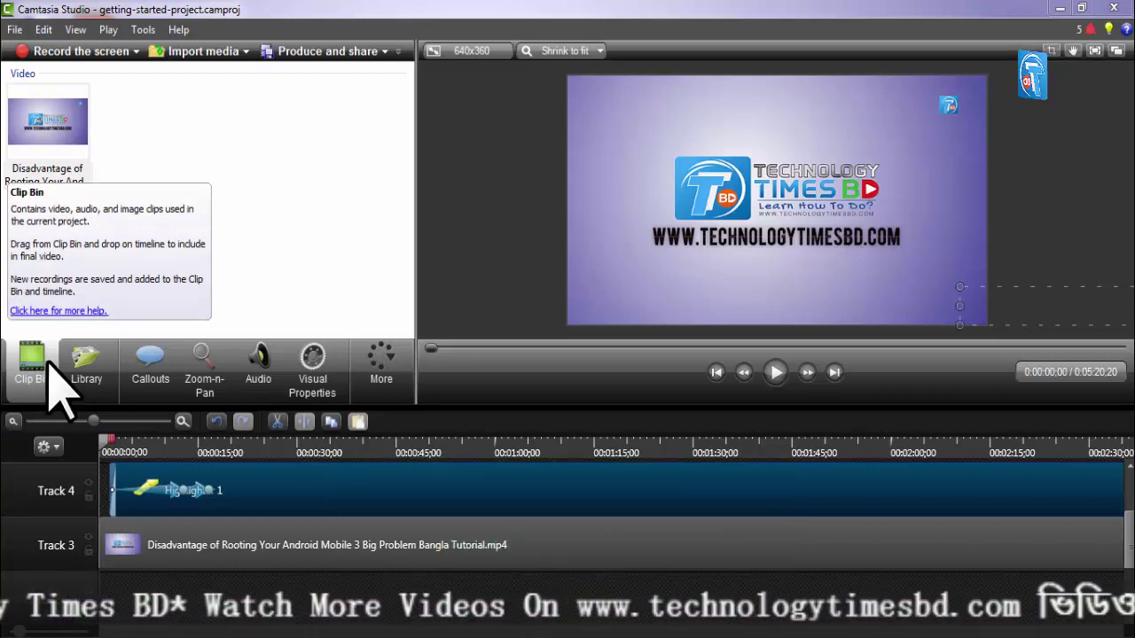
Step: Switch to the desktop and dismiss the Skype notification
click(315, 623)
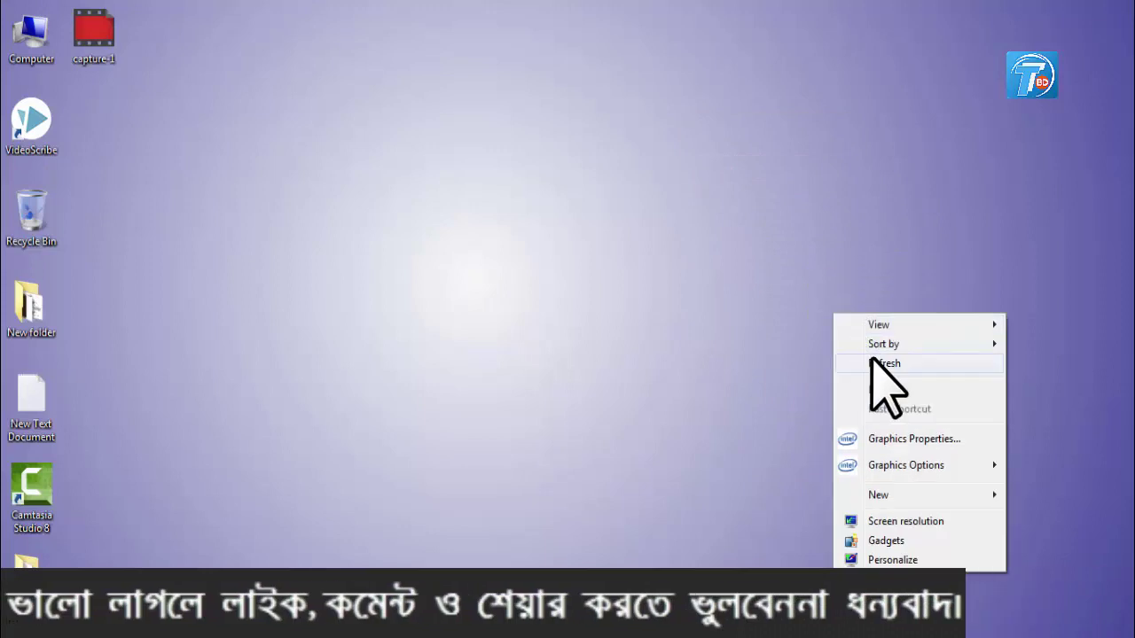
click(851, 318)
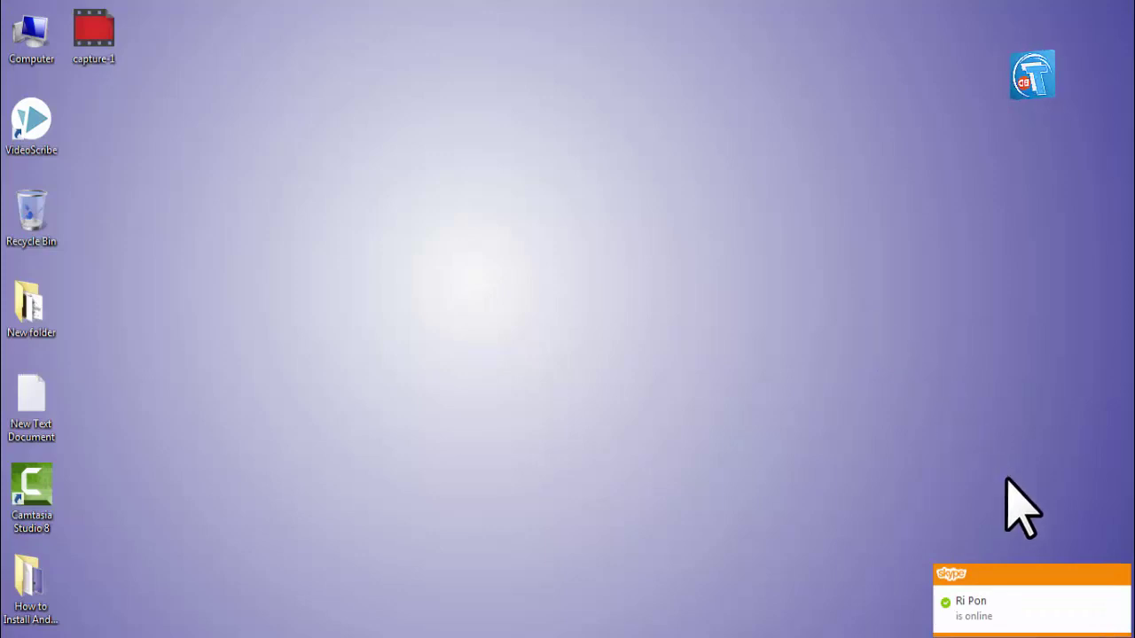
click(1114, 575)
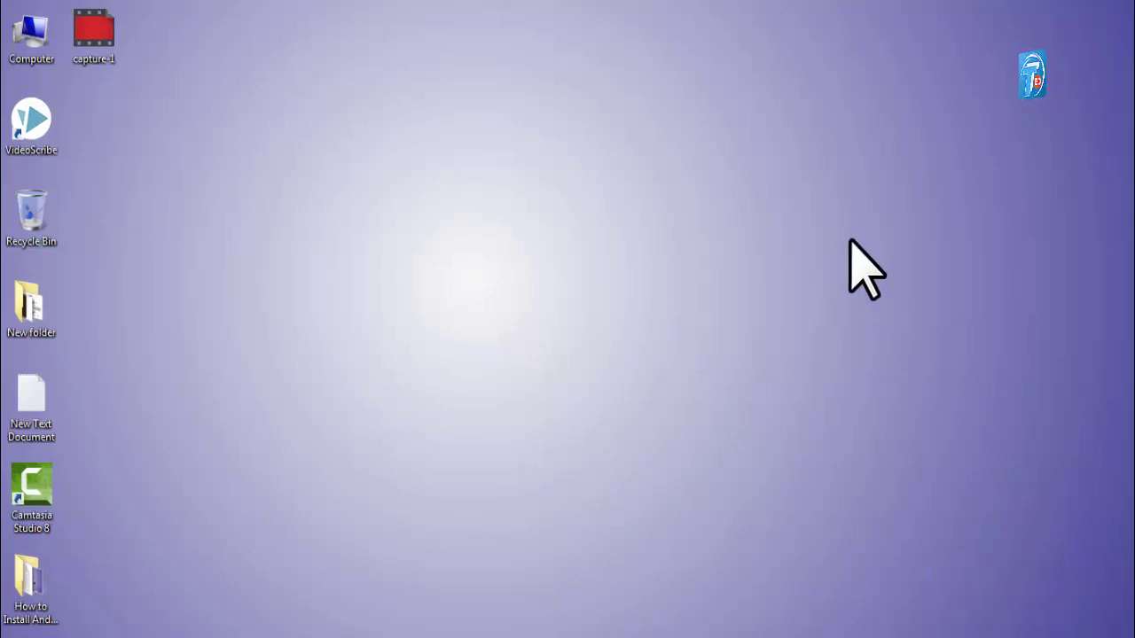